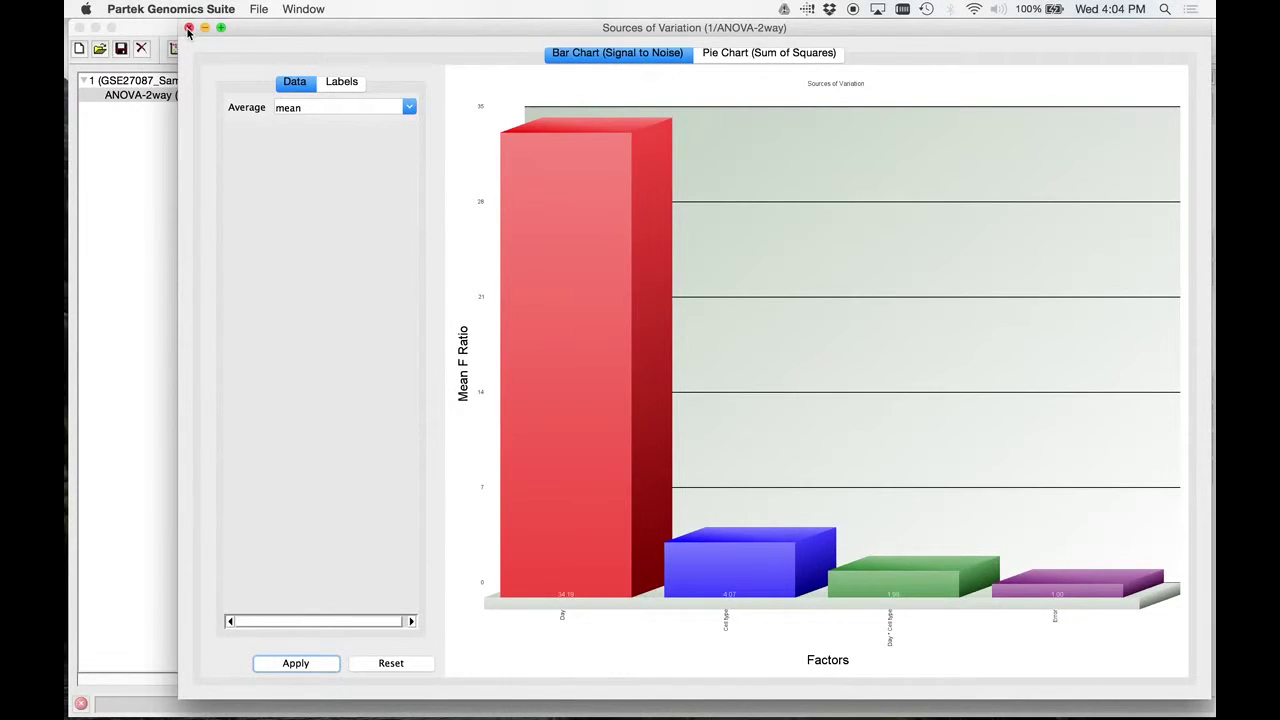
Close the Sources of Variation chart and the Gene Expression workflow panel, leaving the ANOVA-2way table.
left_click(187, 28)
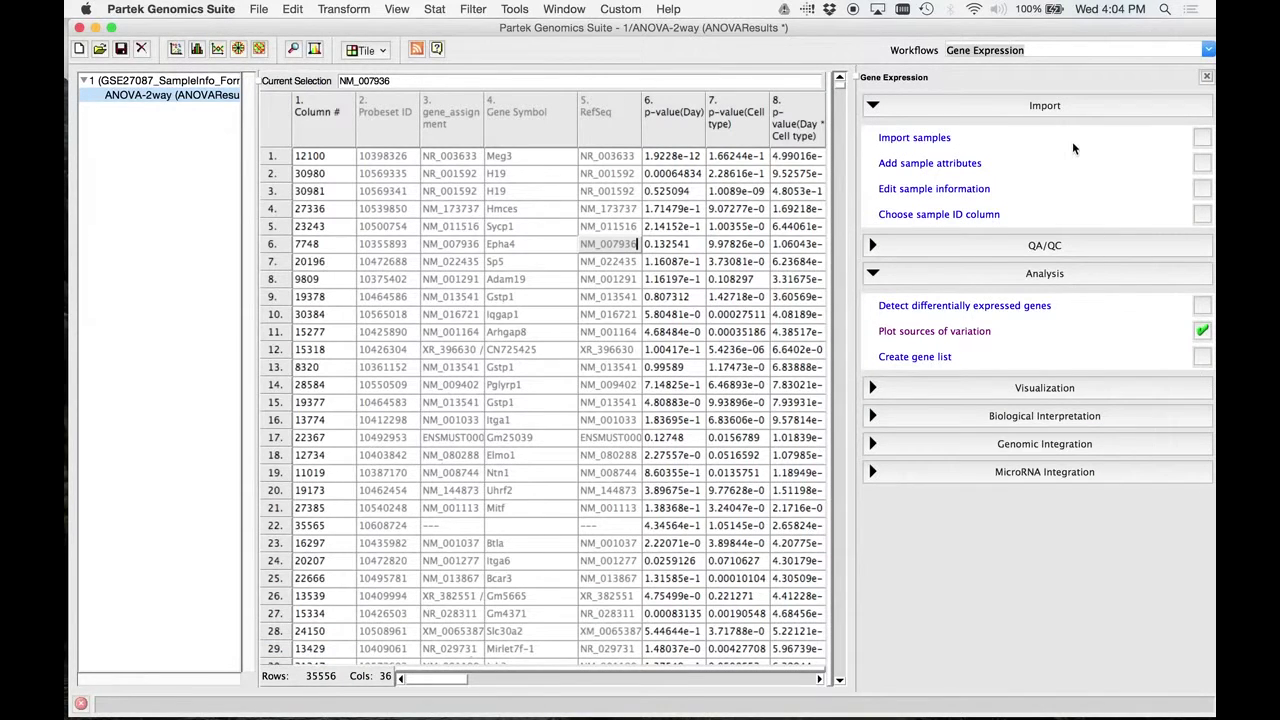
left_click(1206, 77)
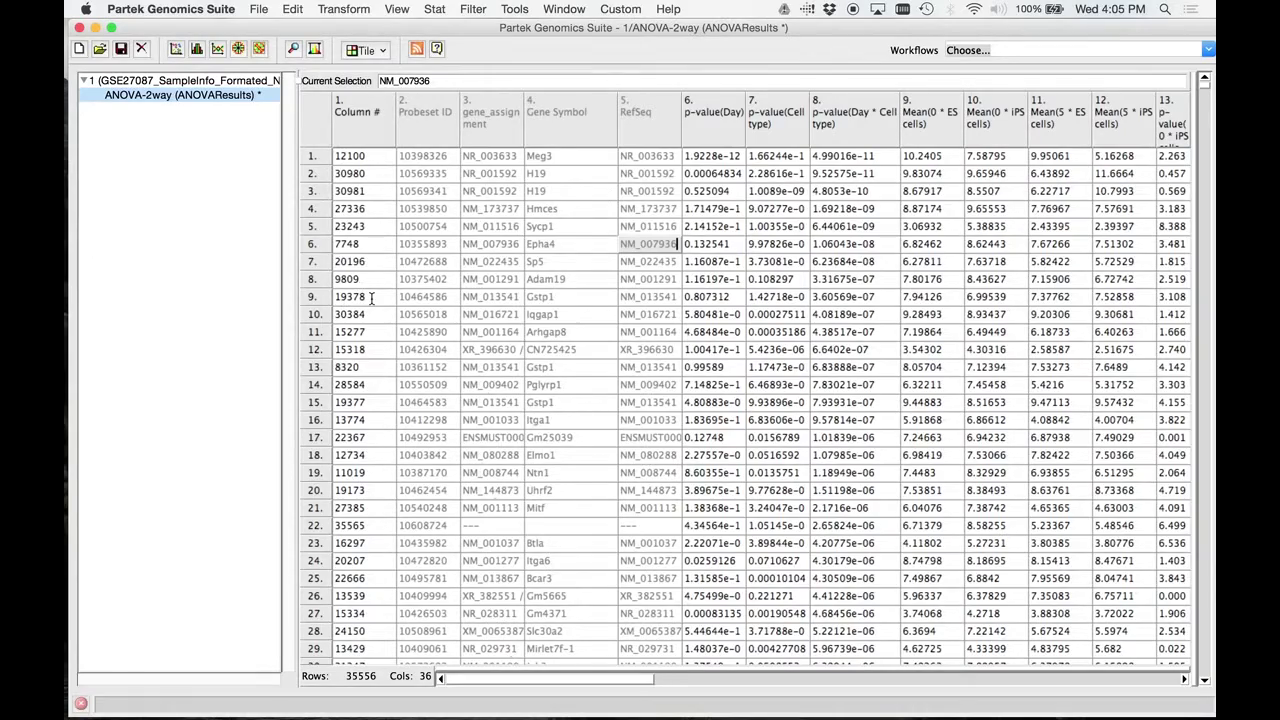
scroll(371, 297, "down", 4)
scroll(371, 297, "up", 4)
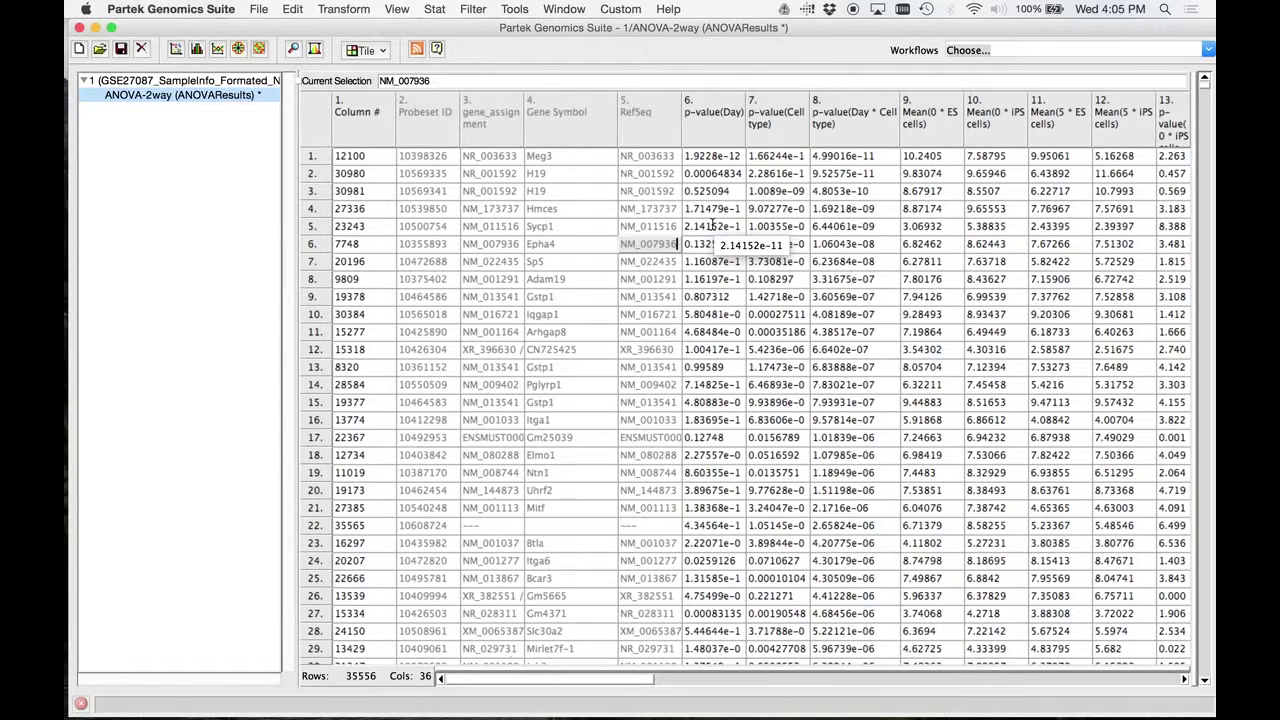
Select gene rows 1 through 30 in the ANOVA-2way results table.
left_click(315, 156)
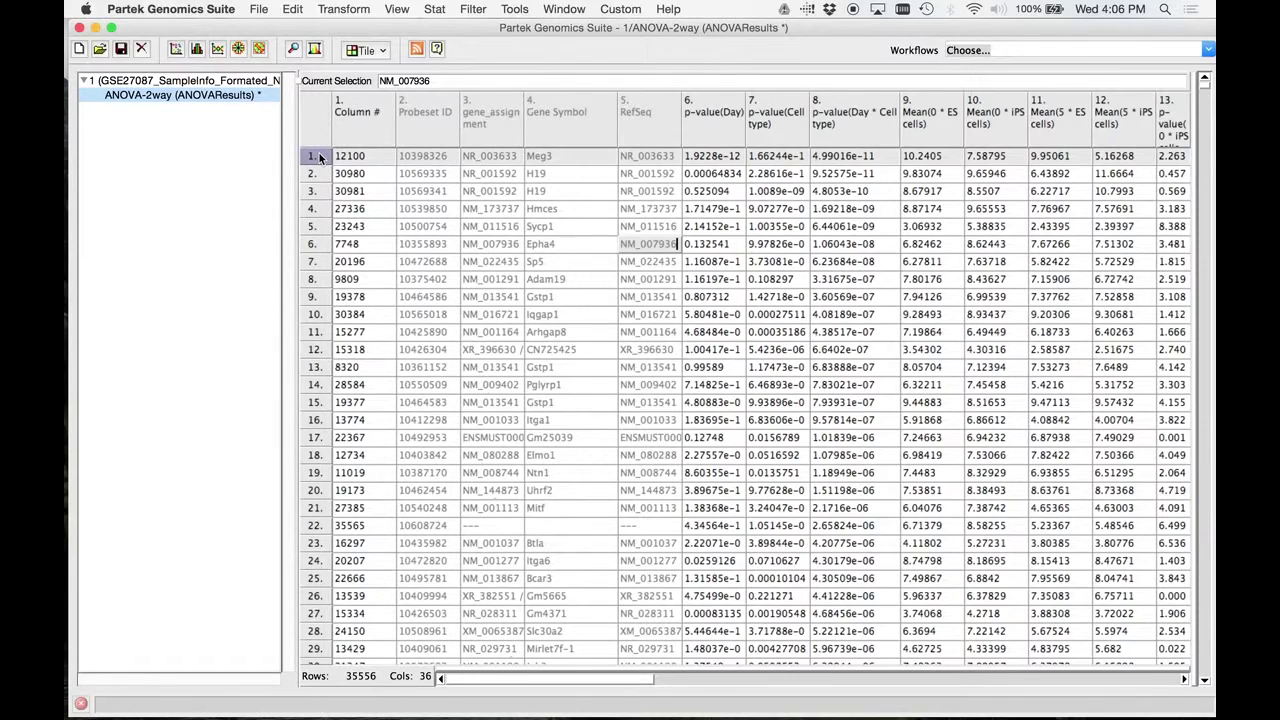
scroll(373, 455, "down", 3)
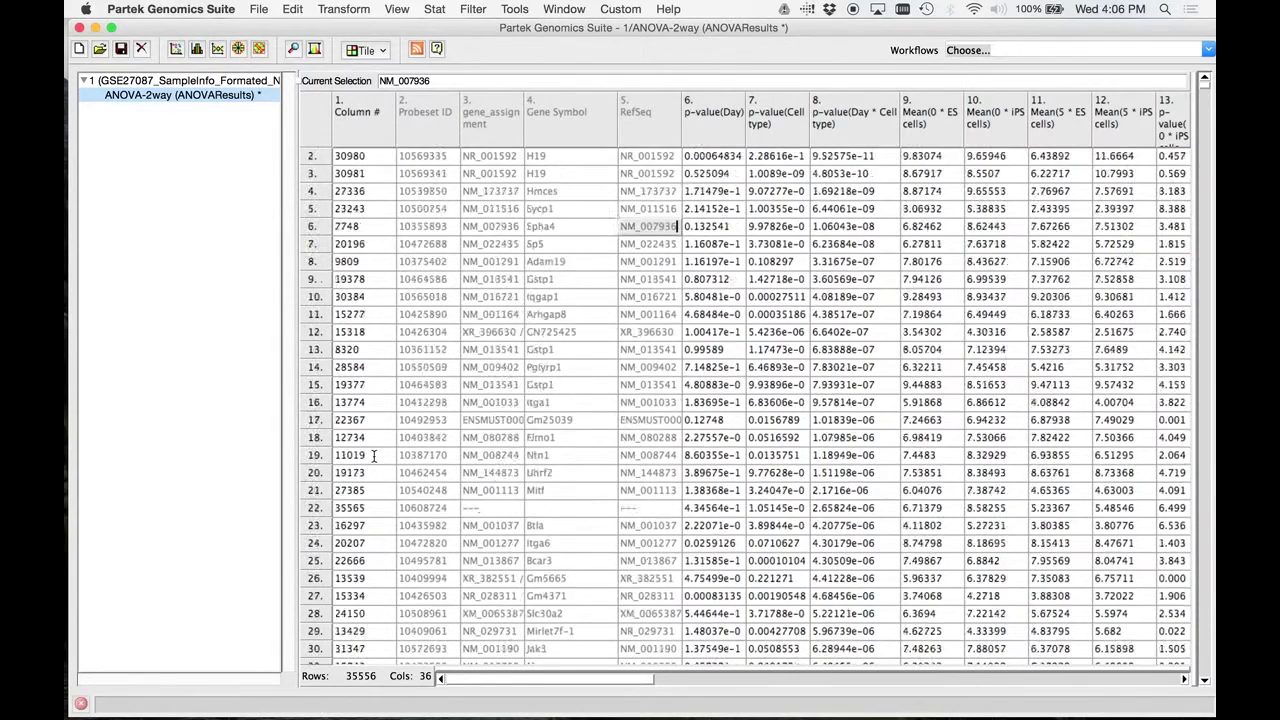
scroll(373, 455, "up", 3)
scroll(386, 470, "down", 3)
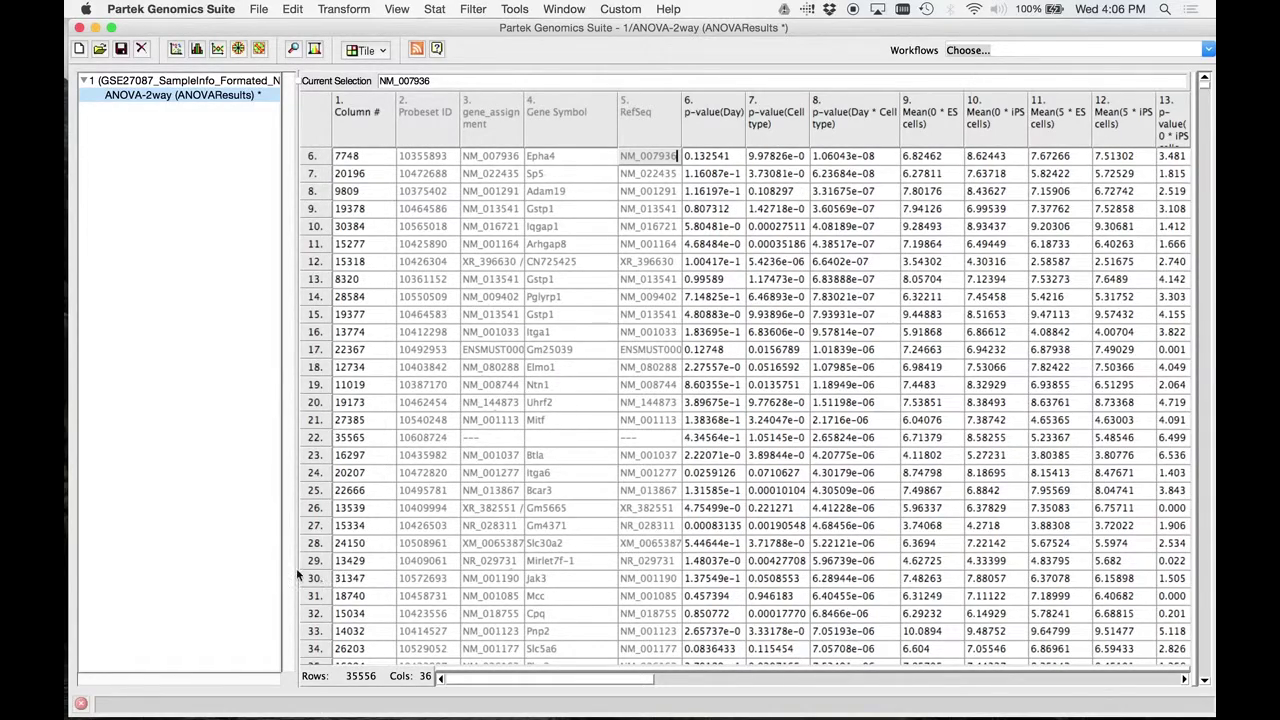
left_click(317, 578)
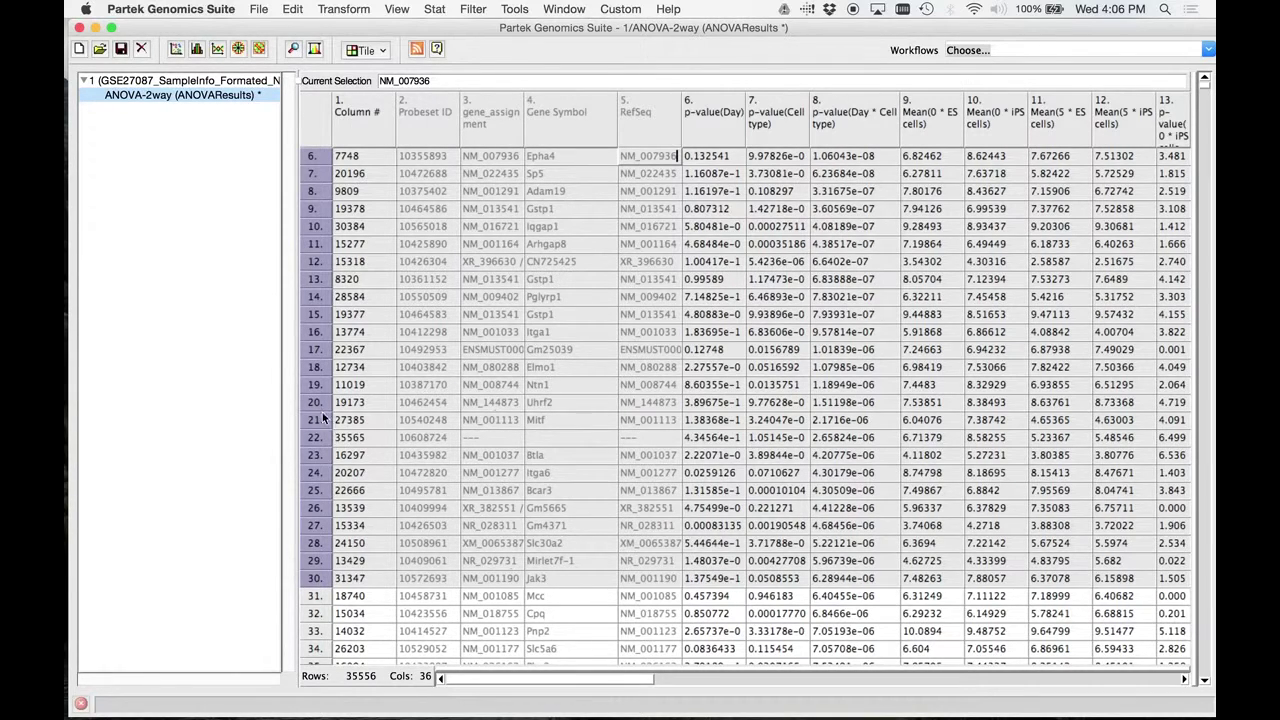
Apply Filter Include to the selected rows, cutting the table to 30 genes.
right_click(322, 333)
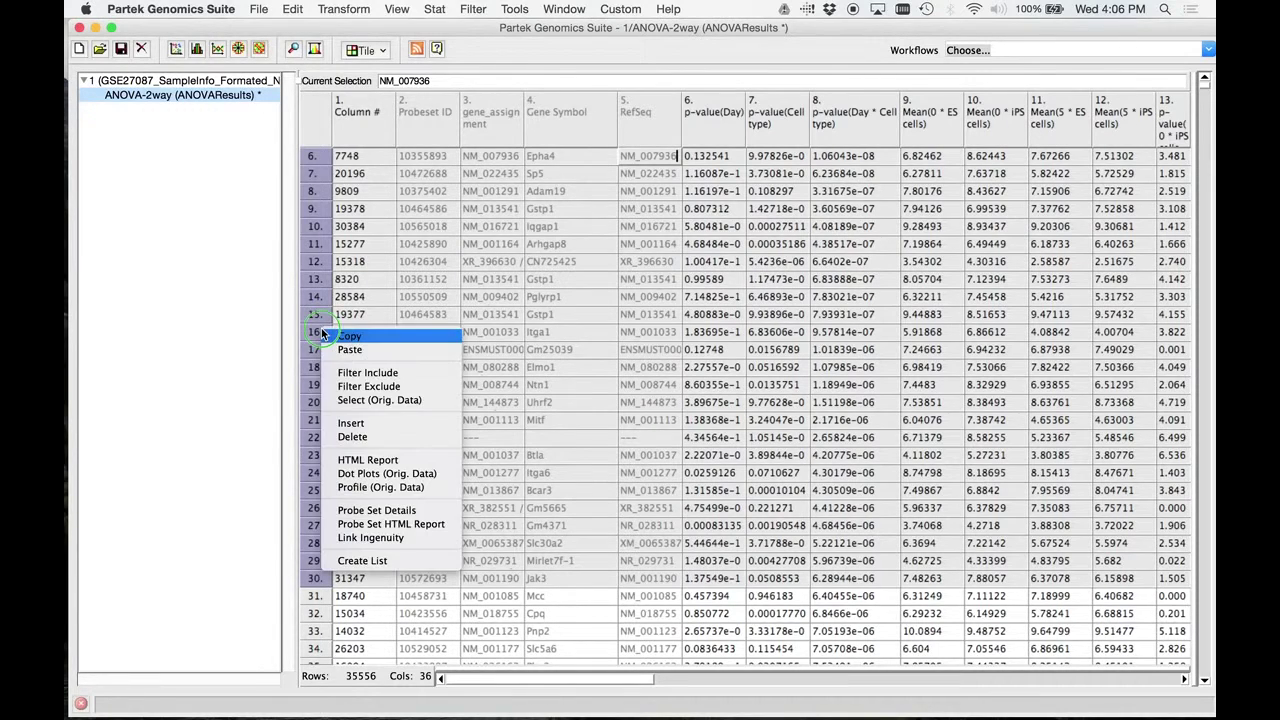
left_click(387, 371)
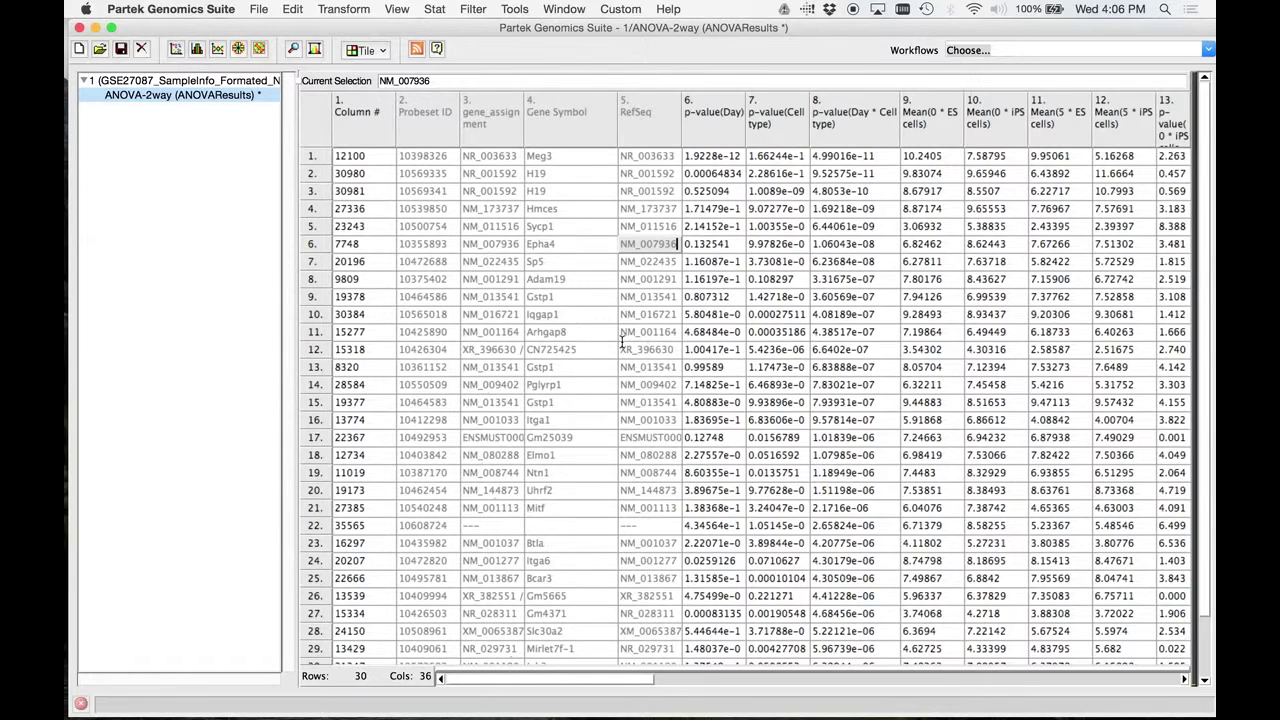
Filter the sample info spreadsheet's columns against the ANOVA-2way list by Probeset ID, leaving 39 columns.
left_click(252, 84)
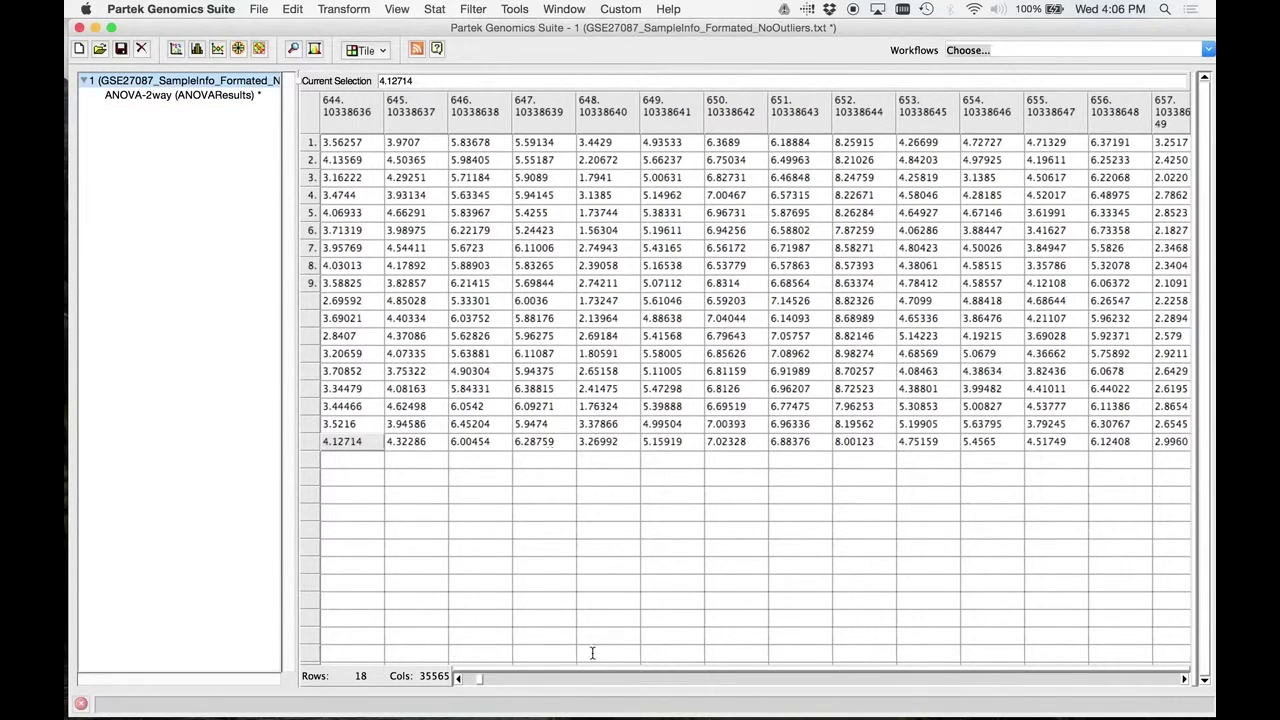
left_click_drag(482, 677, 466, 678)
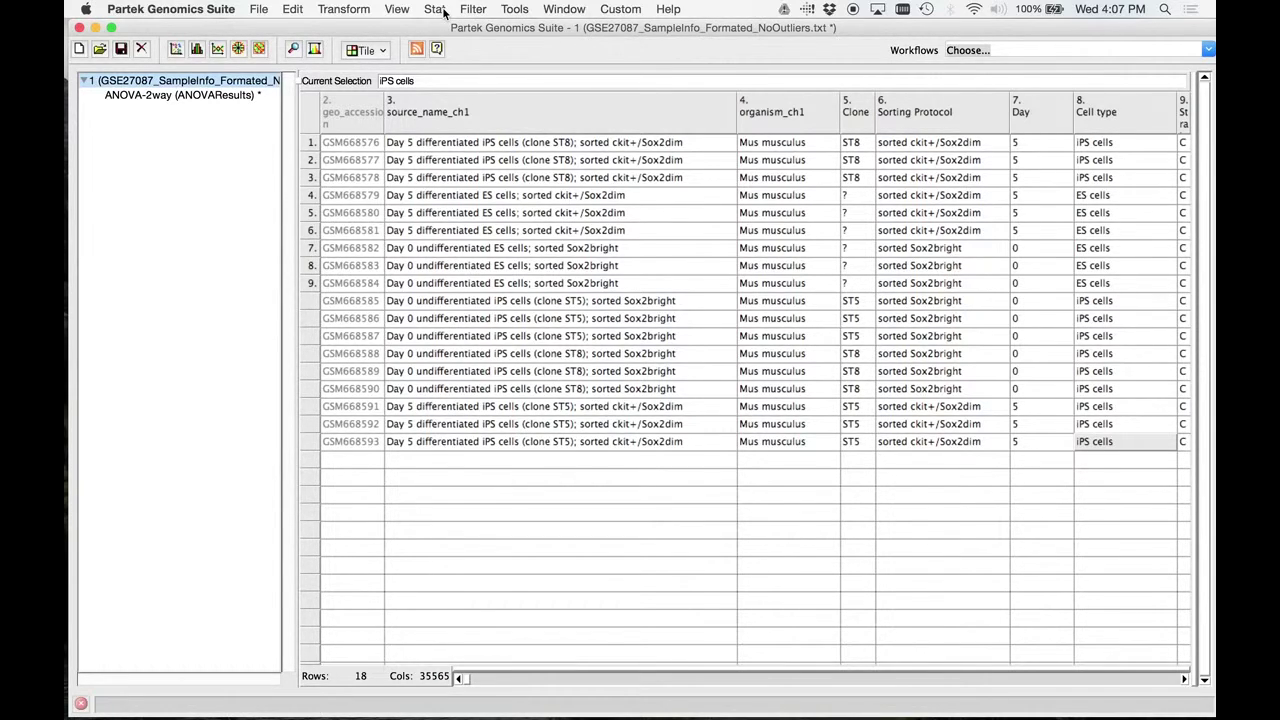
left_click(473, 10)
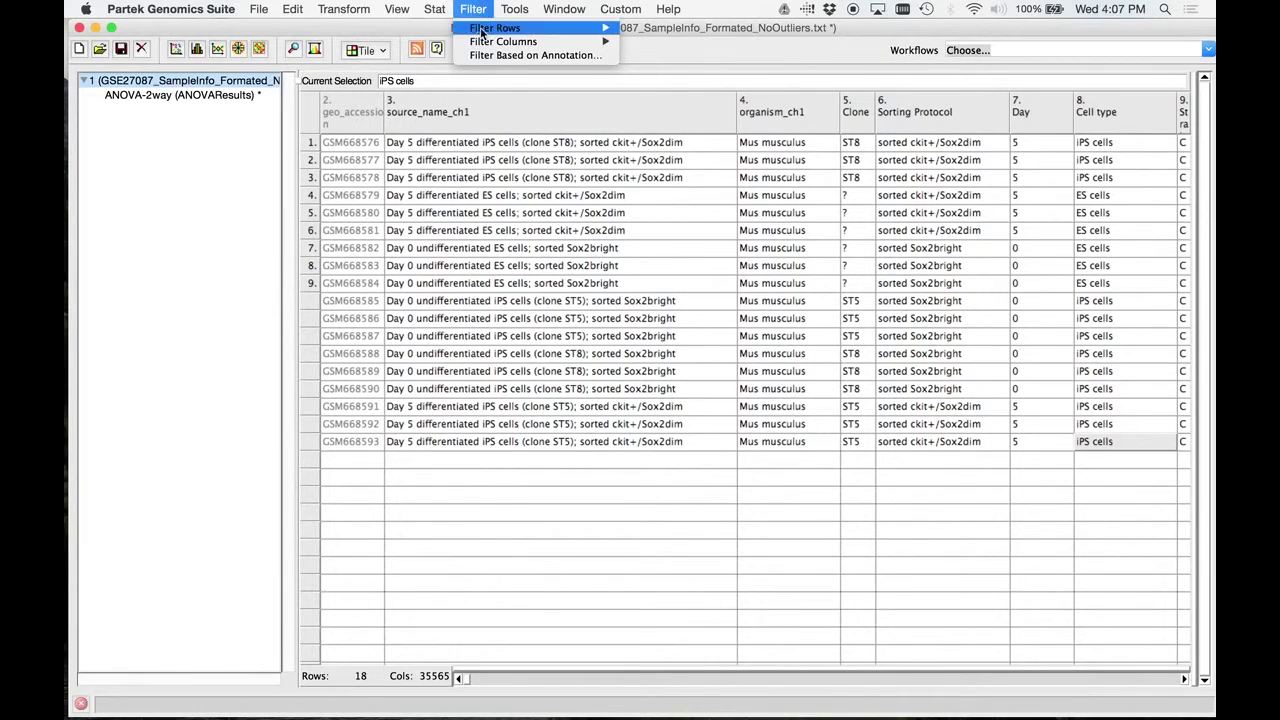
mouse_move(486, 42)
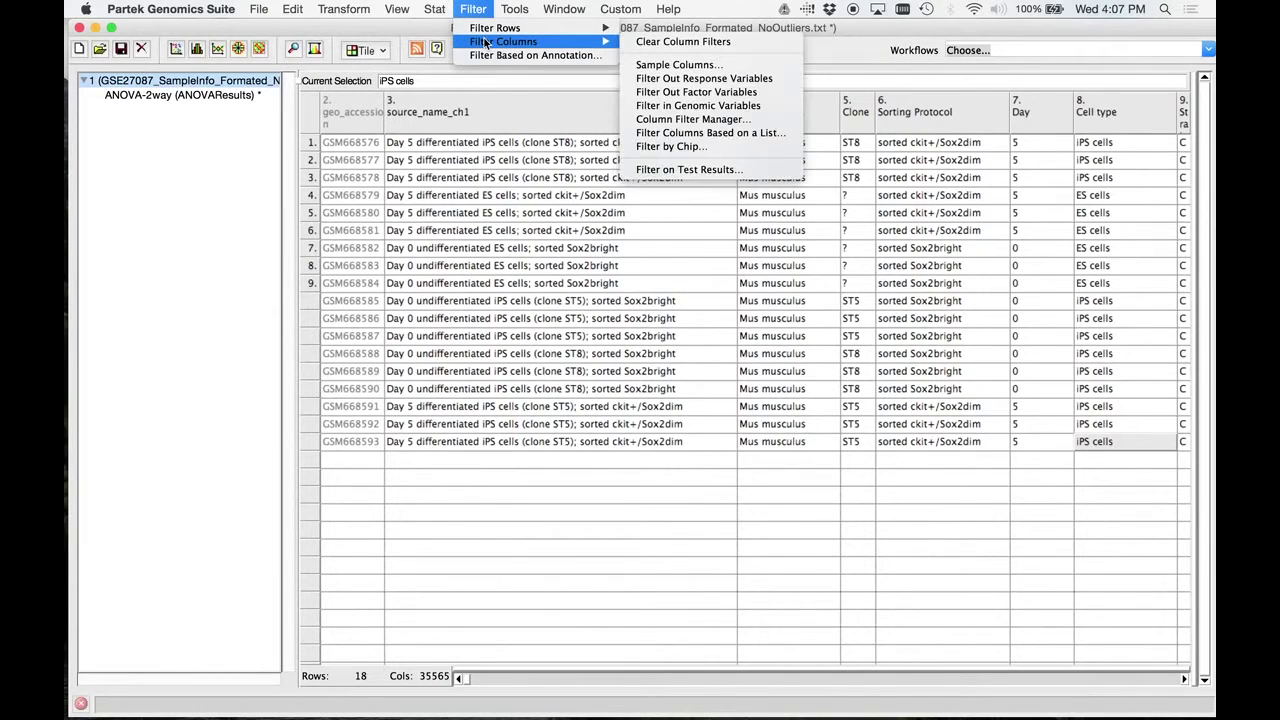
left_click(714, 132)
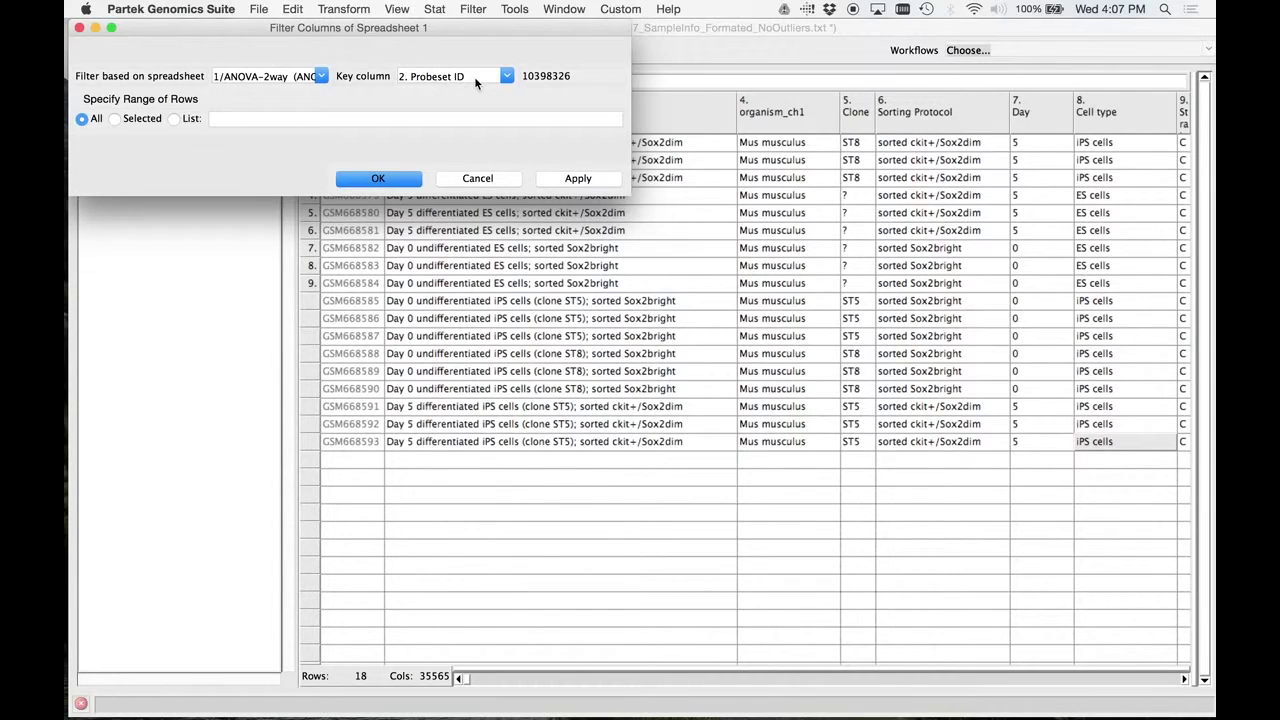
left_click(396, 174)
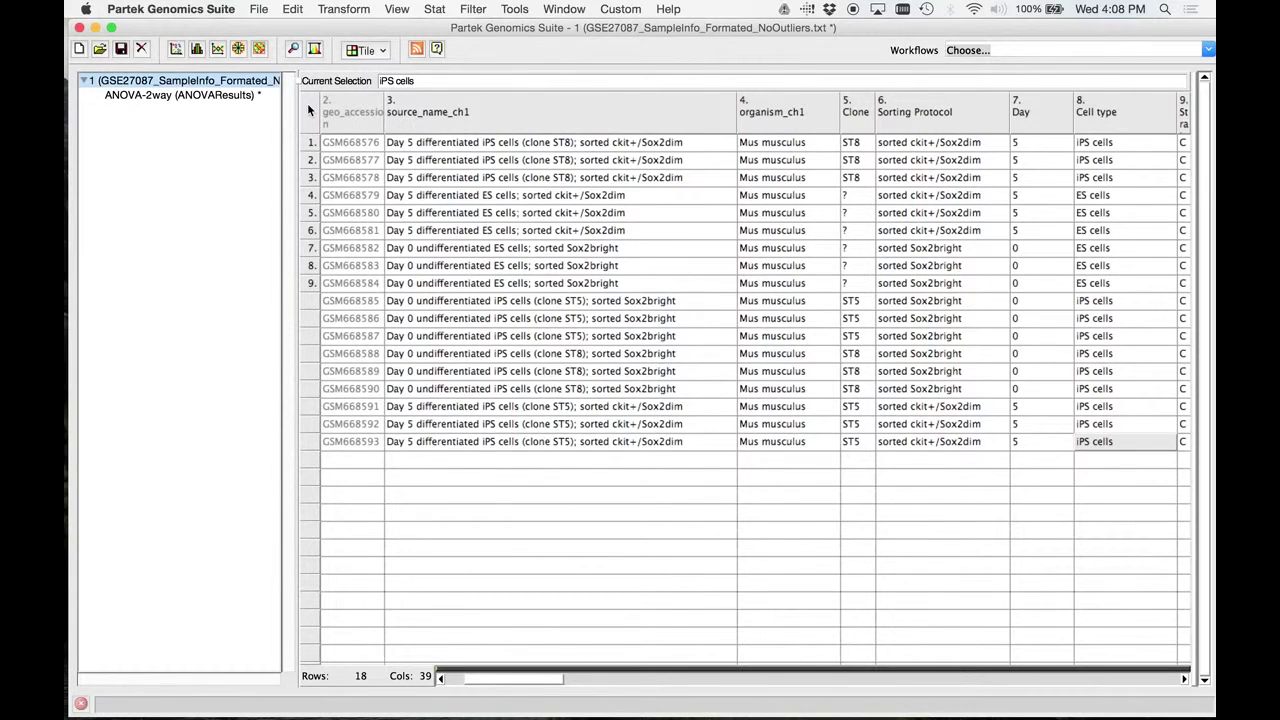
Set up Hierarchical Clustering of rows and columns: standardized, Euclidean, average linkage.
left_click(516, 9)
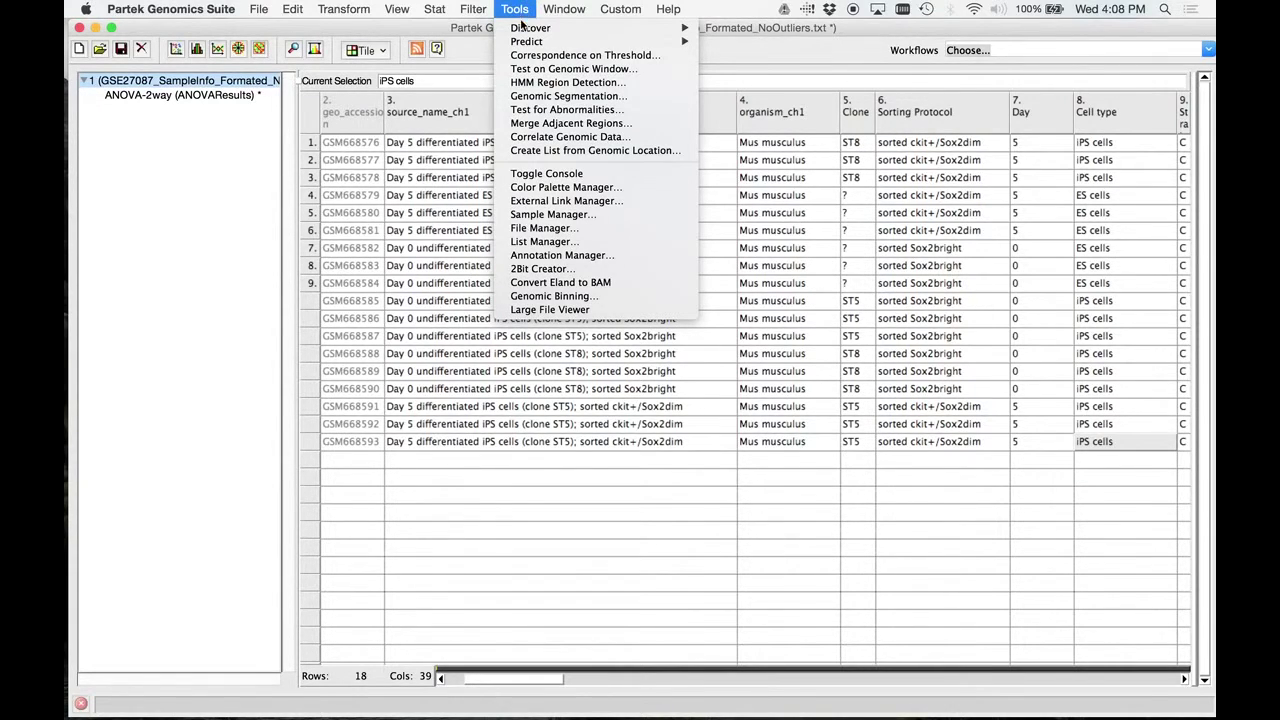
mouse_move(521, 27)
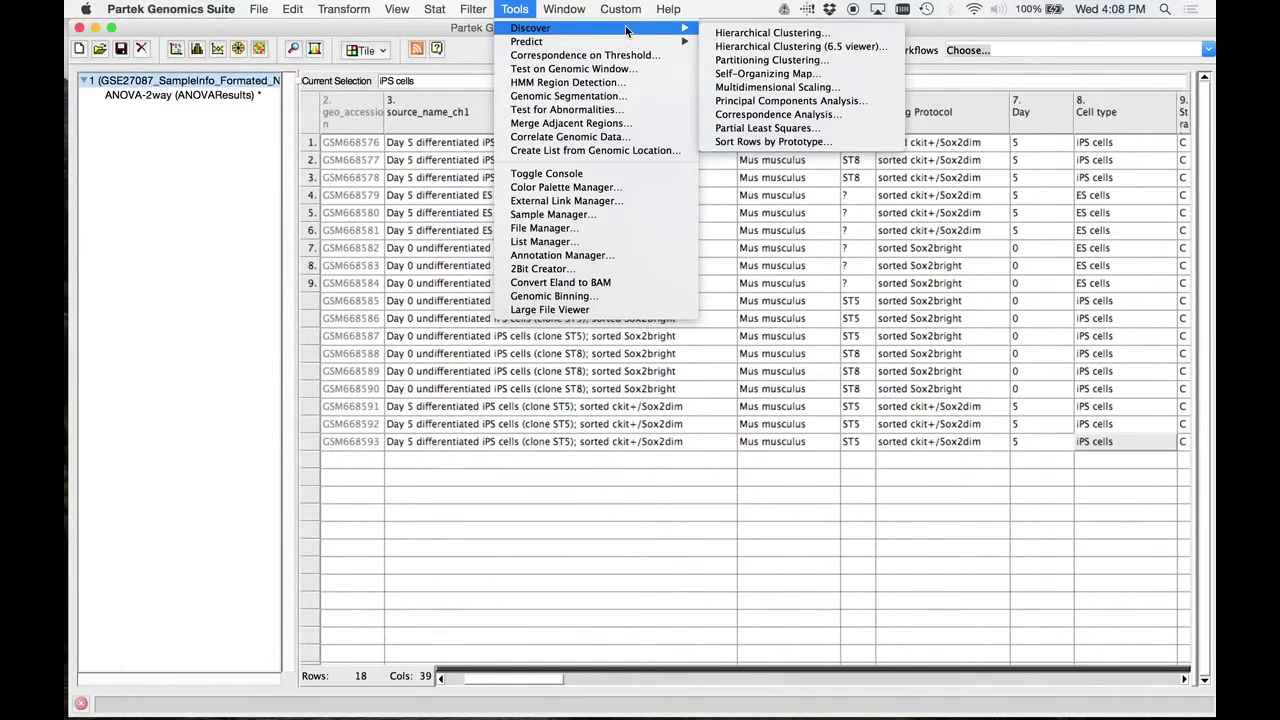
left_click(758, 34)
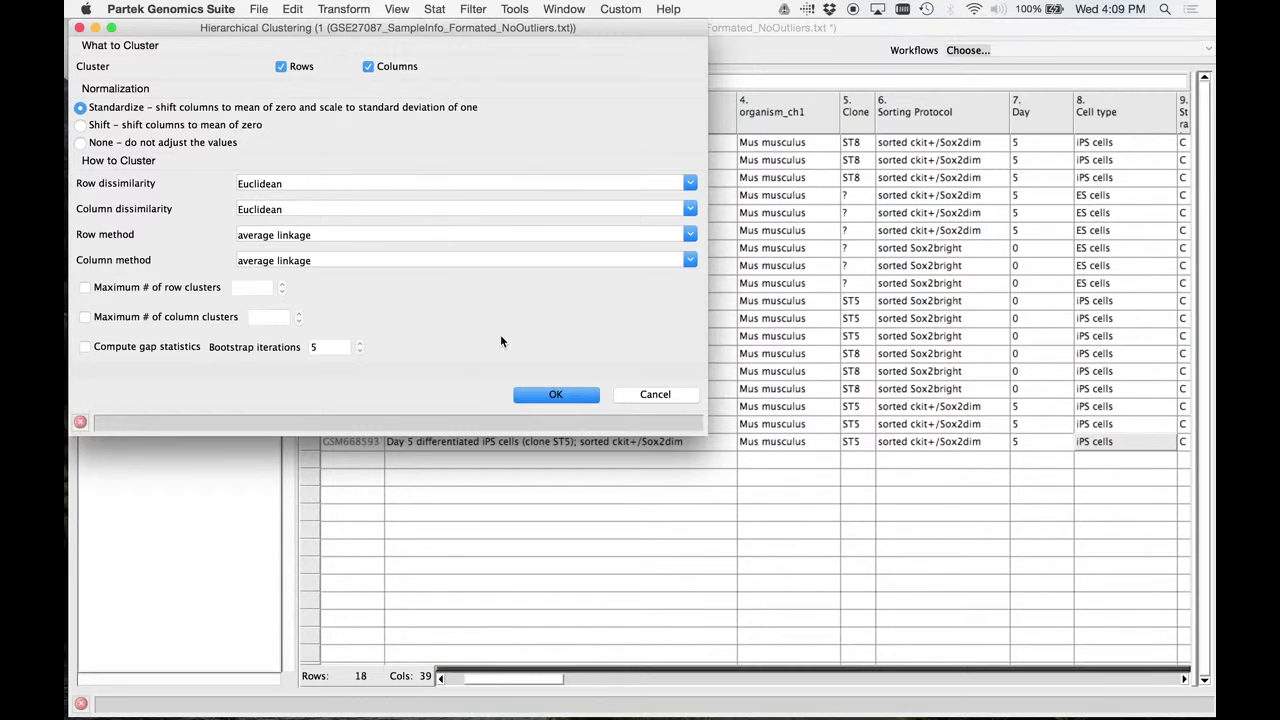
Run the clustering and enlarge the resulting heat map window.
left_click(557, 394)
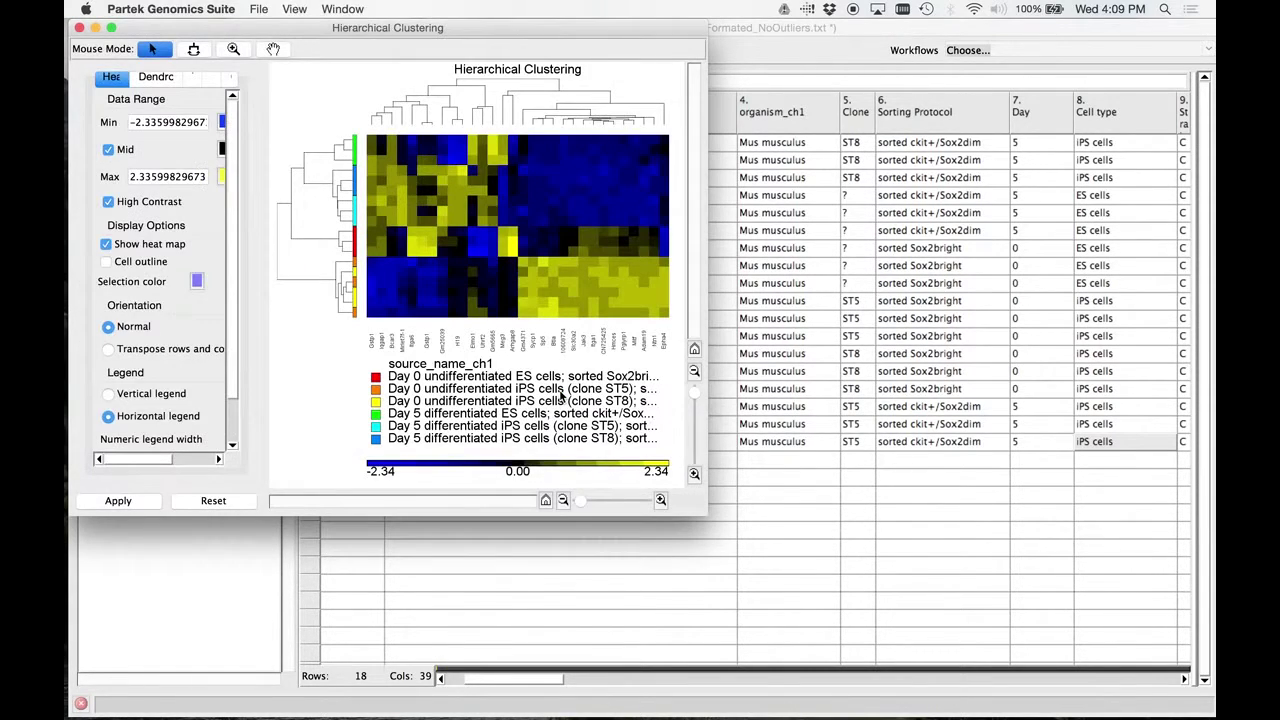
left_click_drag(706, 515, 1168, 655)
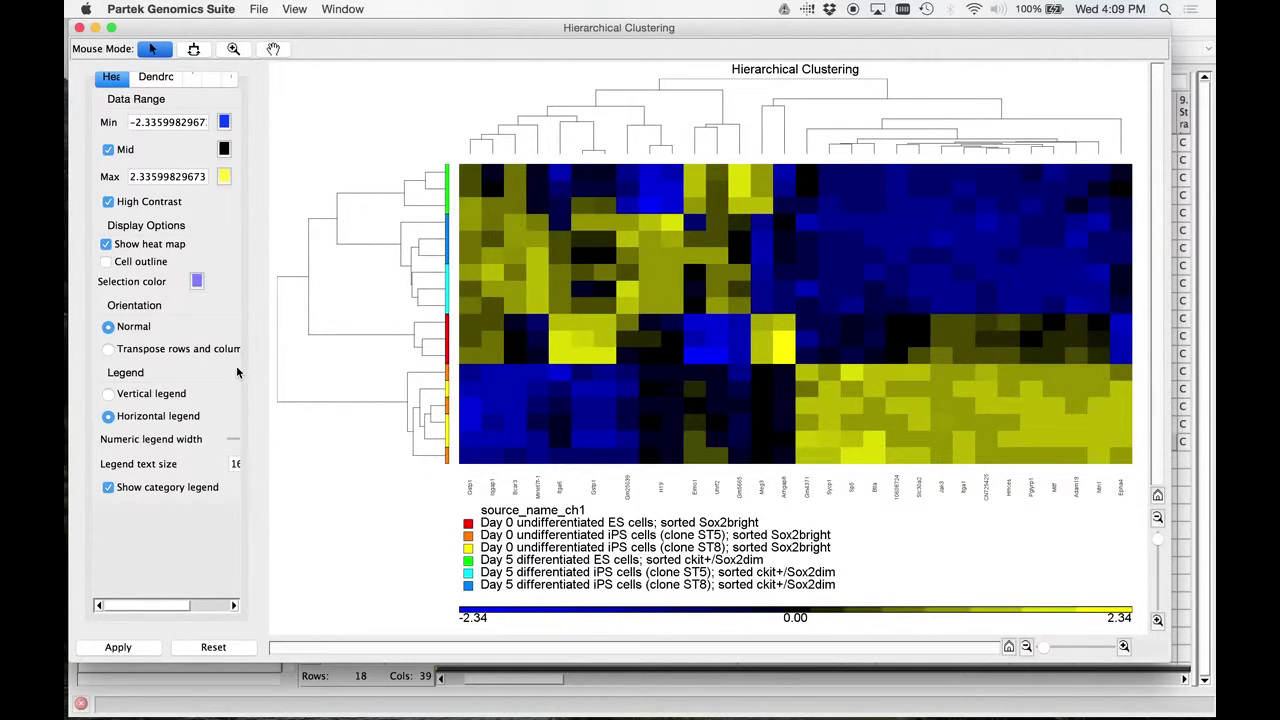
Apply the Transpose rows and columns orientation to the heat map.
left_click(108, 350)
left_click(118, 648)
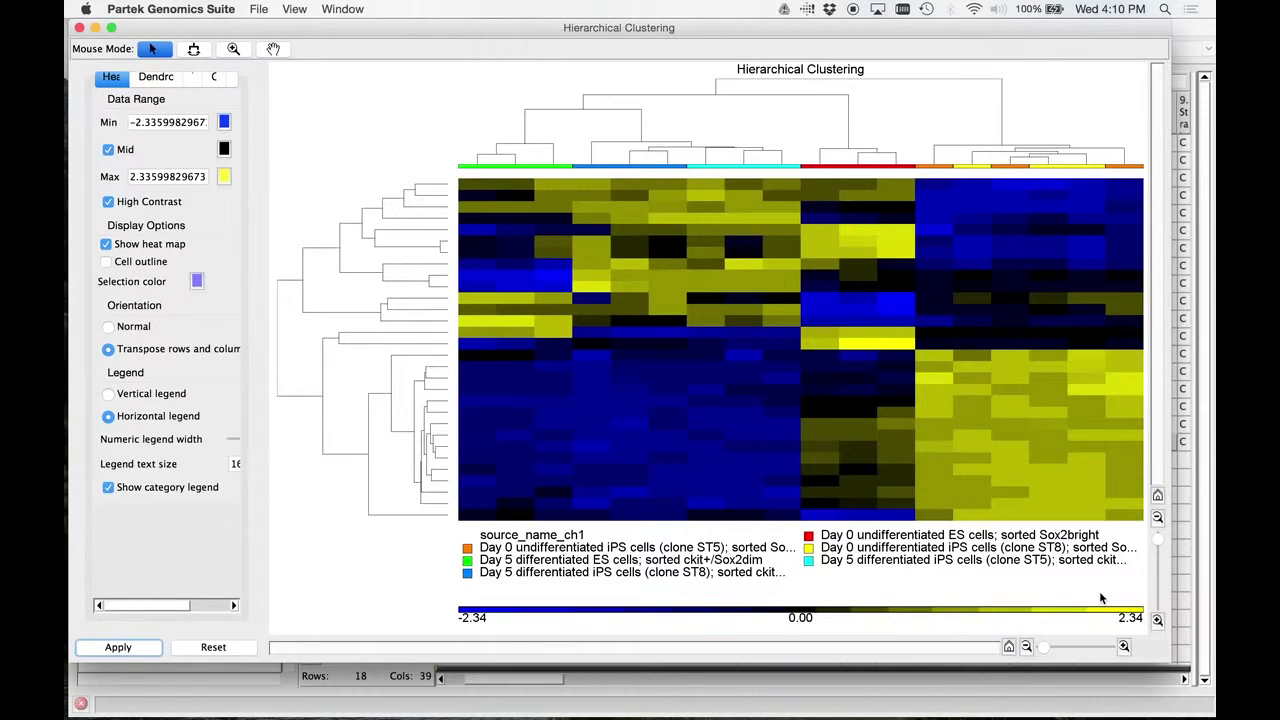
mouse_move(967, 405)
mouse_move(486, 271)
Change the Row tab text angle from 90 to 0 and apply, showing gene-symbol labels.
left_click_drag(265, 360, 357, 327)
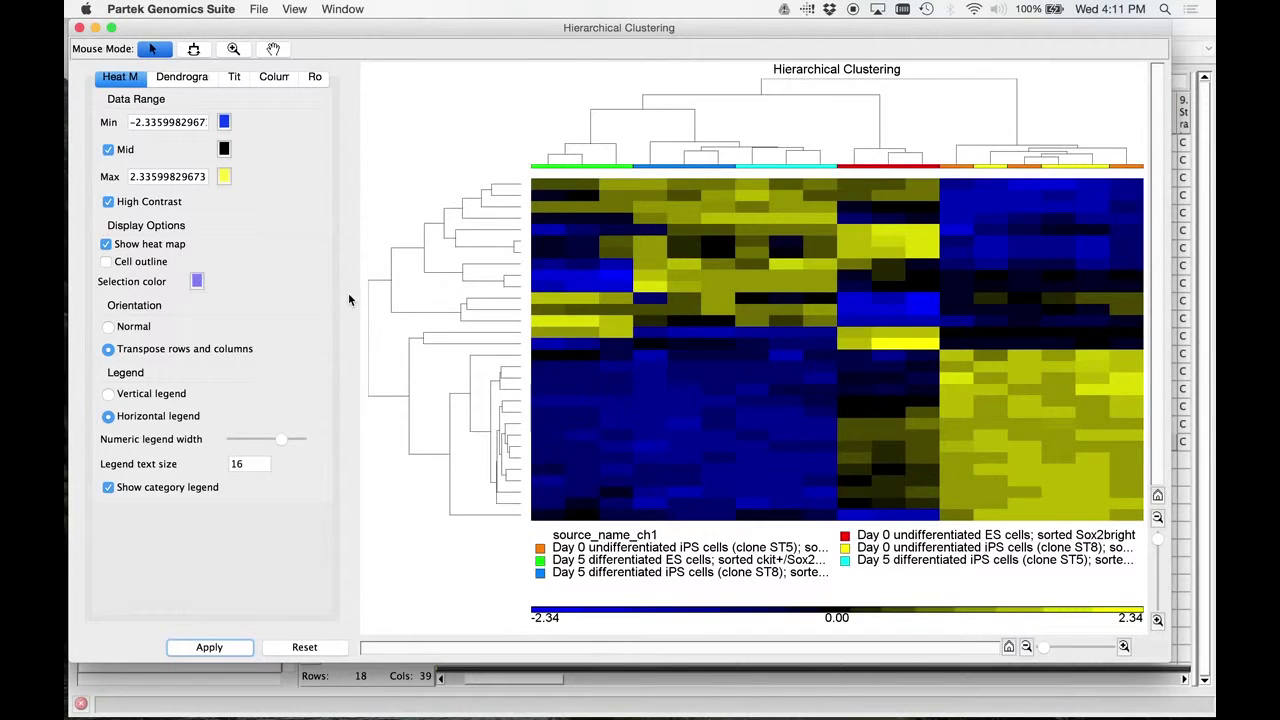
left_click(315, 78)
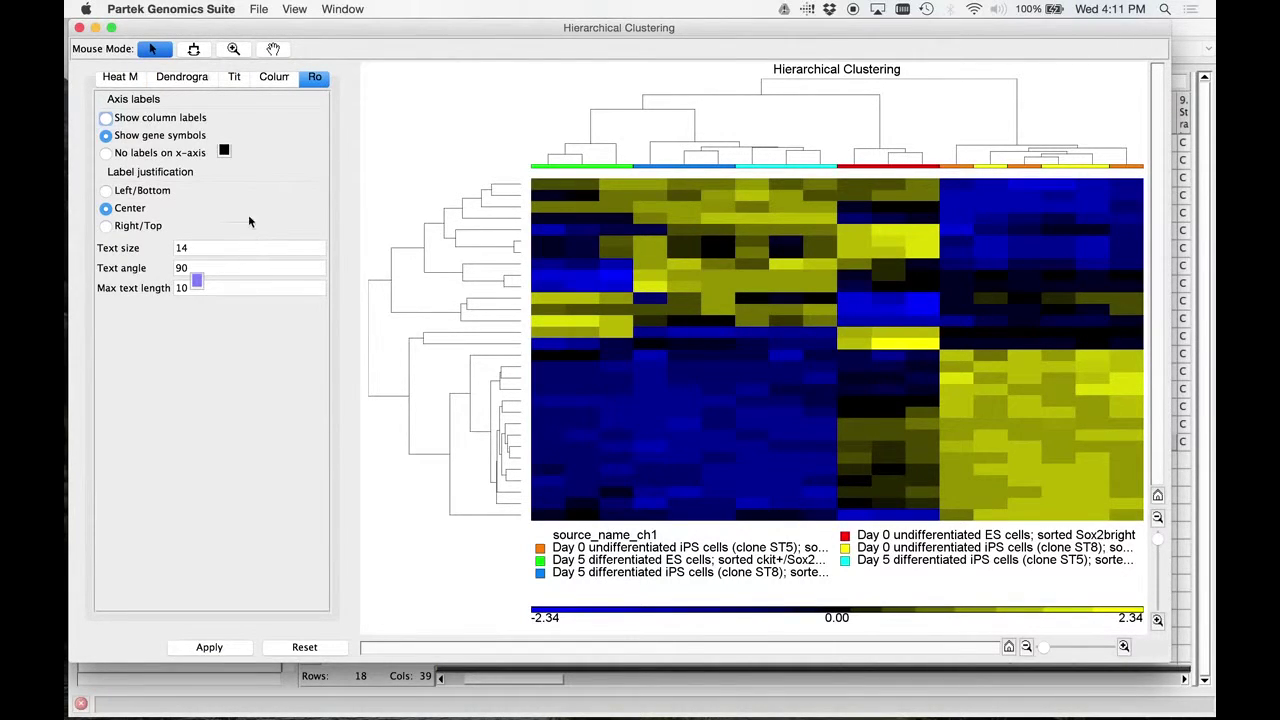
left_click(275, 78)
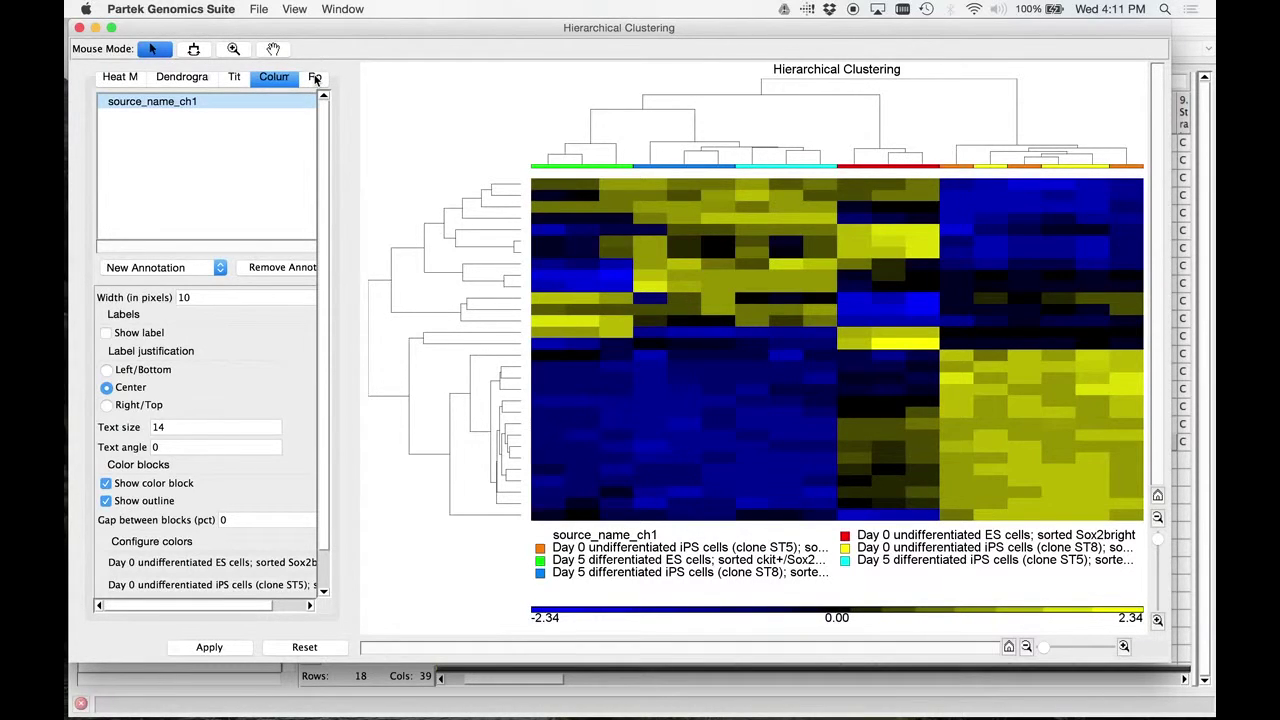
left_click(315, 79)
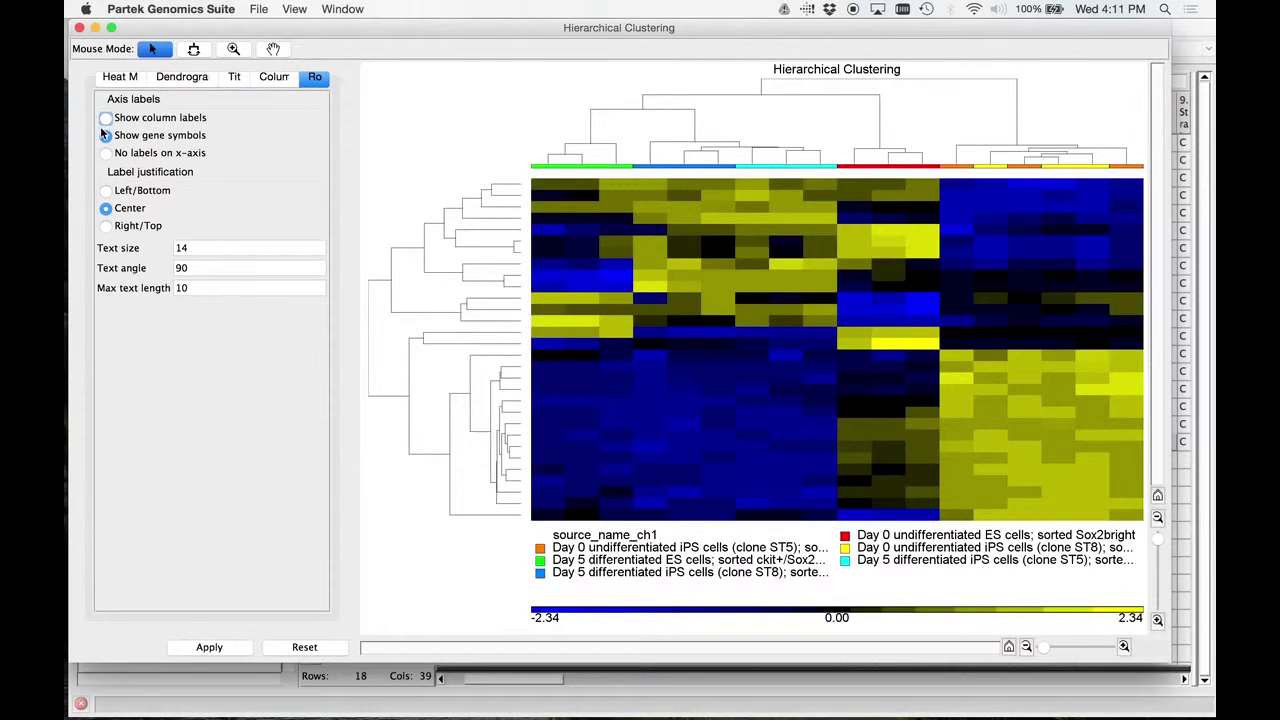
double_click(194, 268)
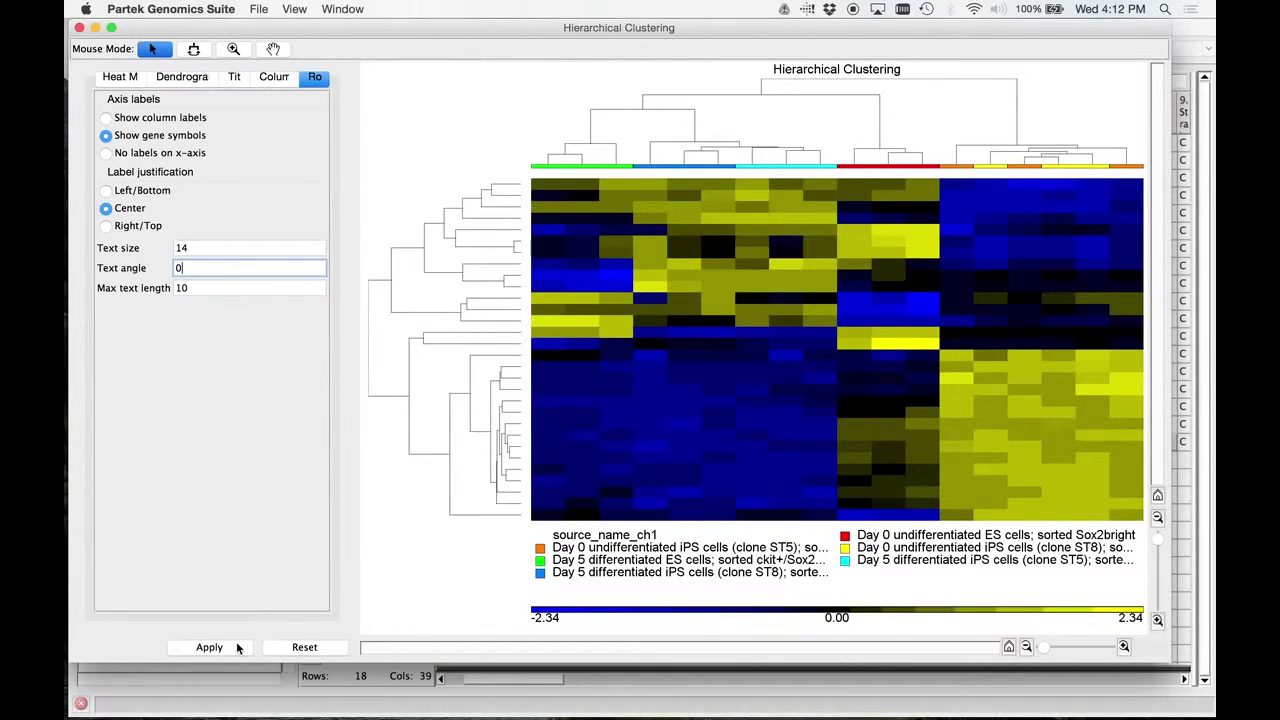
left_click(209, 647)
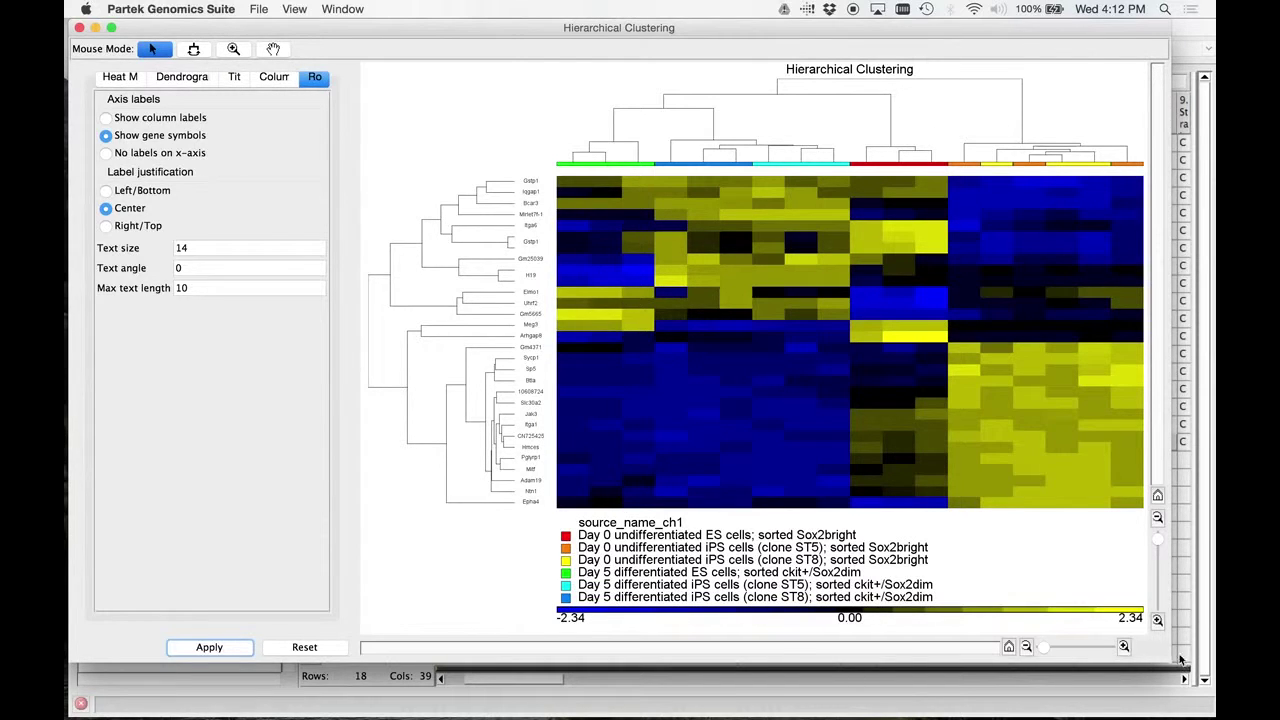
Drag the Hierarchical Clustering window's corner outward so the heat map and legend redraw larger.
left_click_drag(1164, 657, 1174, 683)
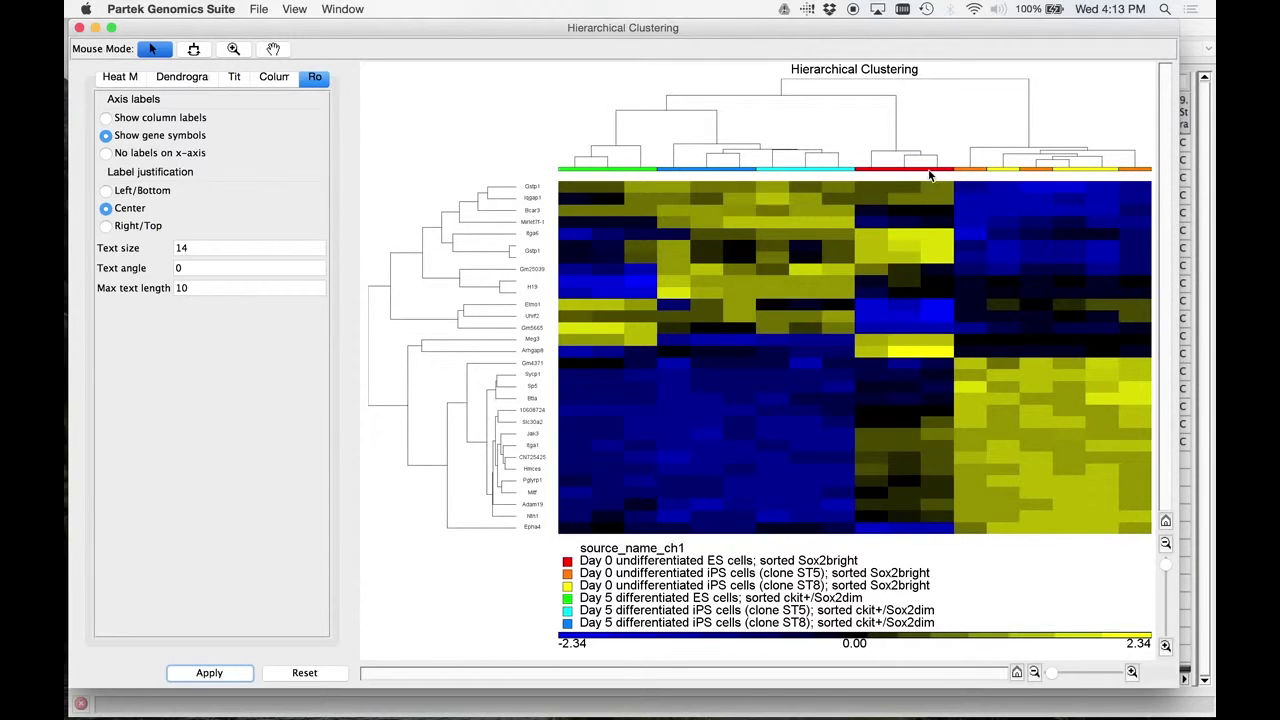
mouse_move(929, 175)
mouse_move(593, 246)
mouse_move(684, 291)
mouse_move(731, 282)
mouse_move(800, 296)
mouse_move(1111, 415)
mouse_move(977, 420)
mouse_move(741, 457)
mouse_move(559, 425)
mouse_move(752, 208)
Add Day as a new column annotation, putting days 0 and 5 in the legend.
left_click(274, 77)
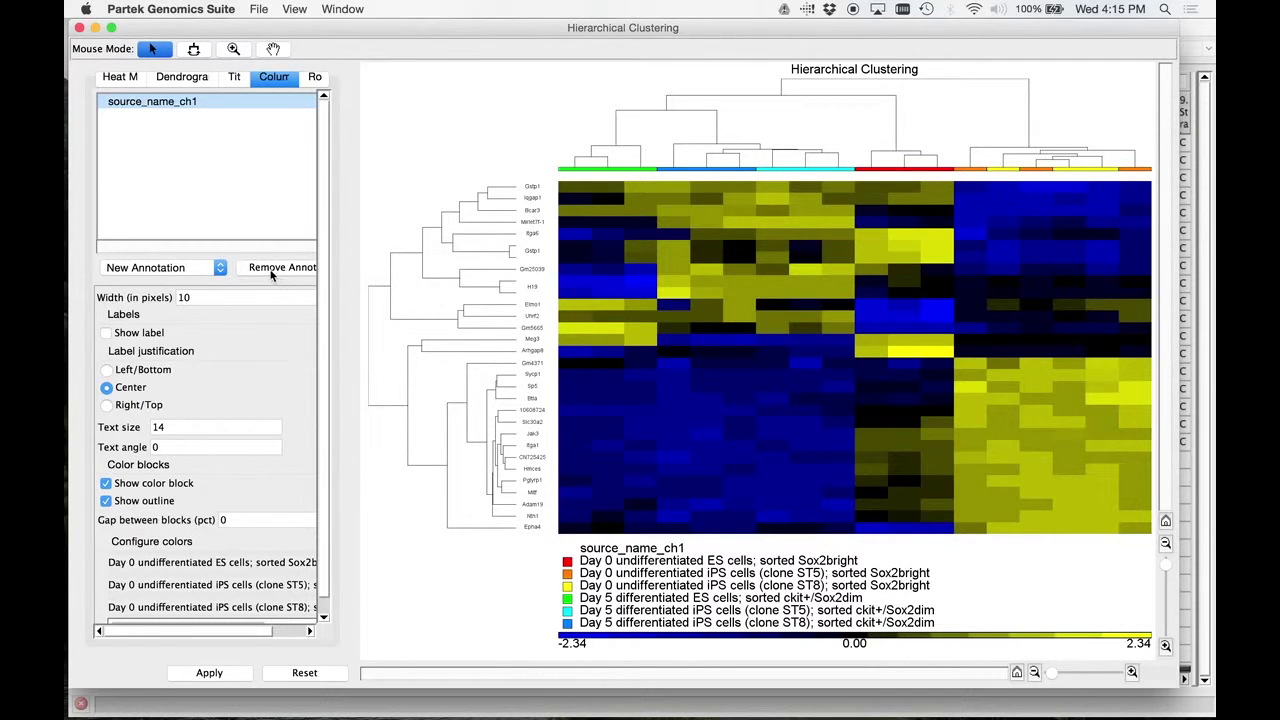
left_click(183, 270)
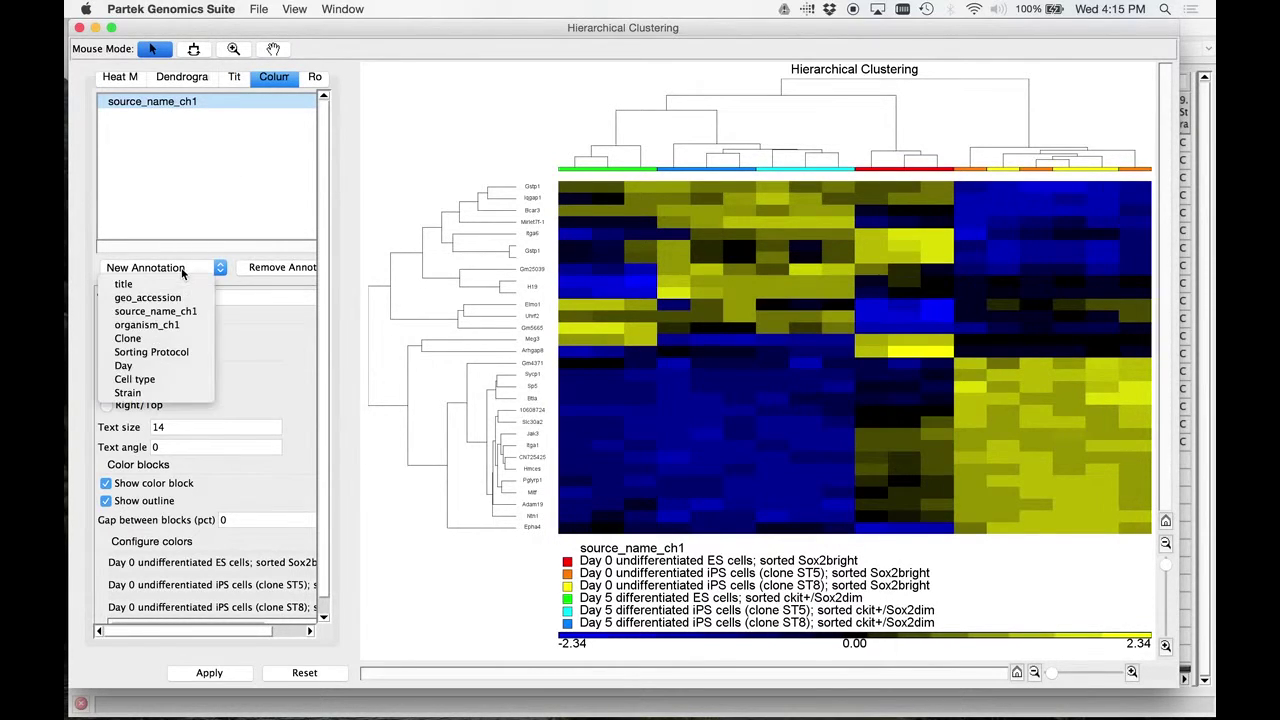
left_click(146, 367)
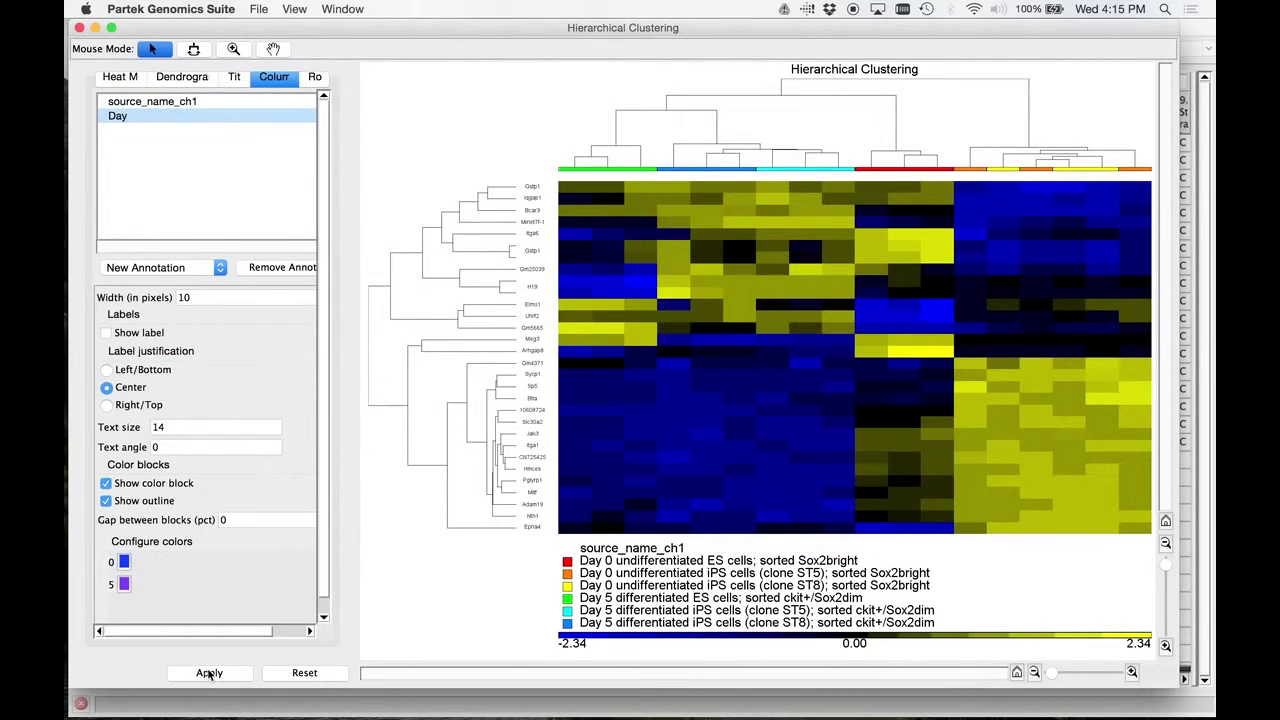
left_click(218, 672)
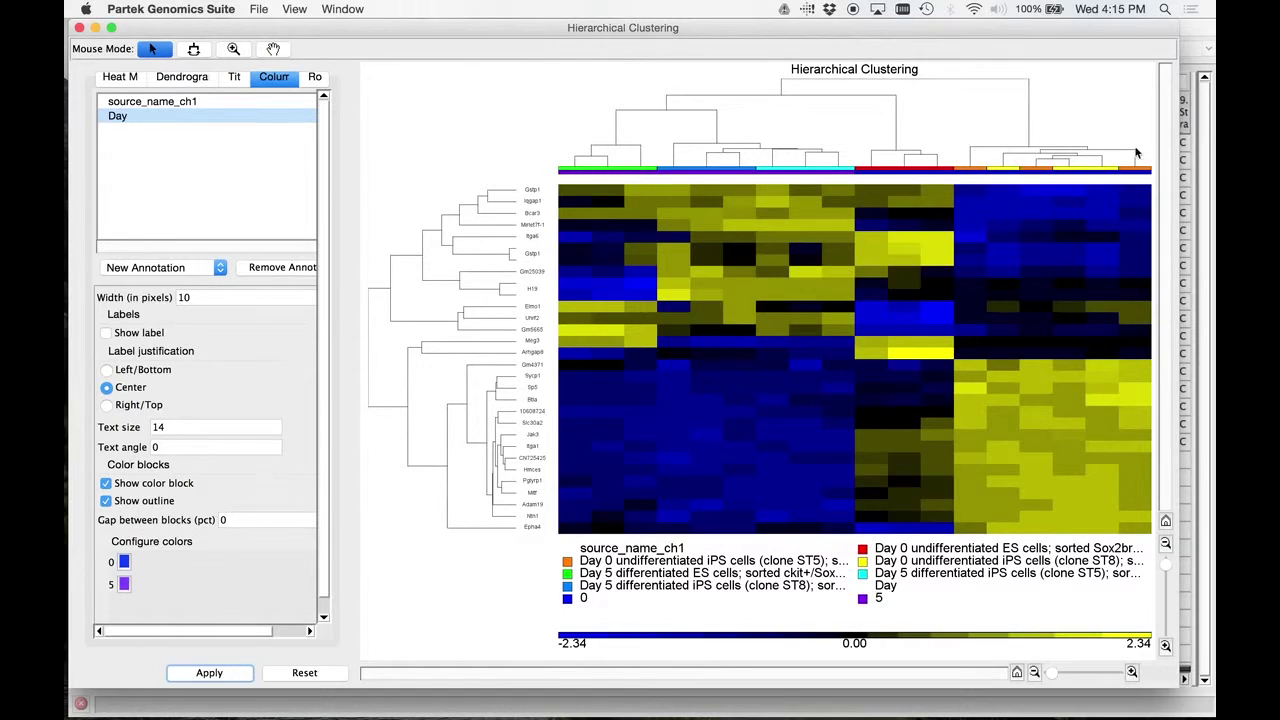
left_click(124, 562)
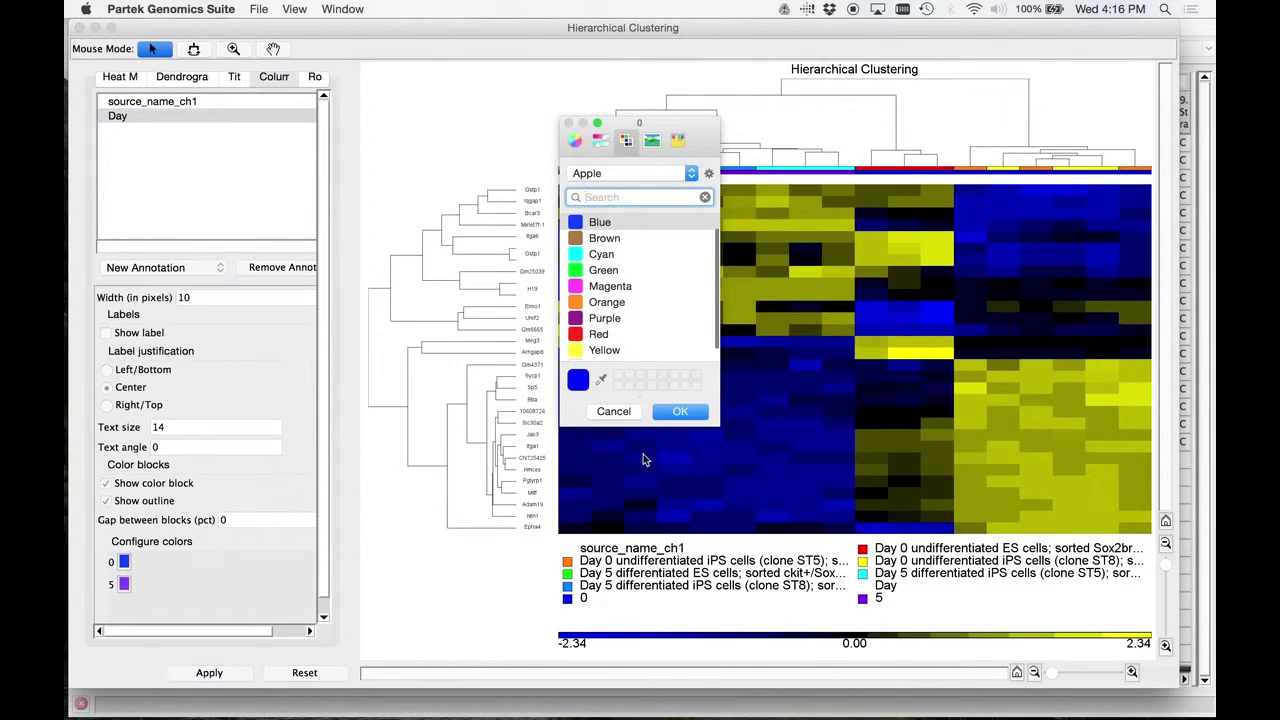
left_click(613, 413)
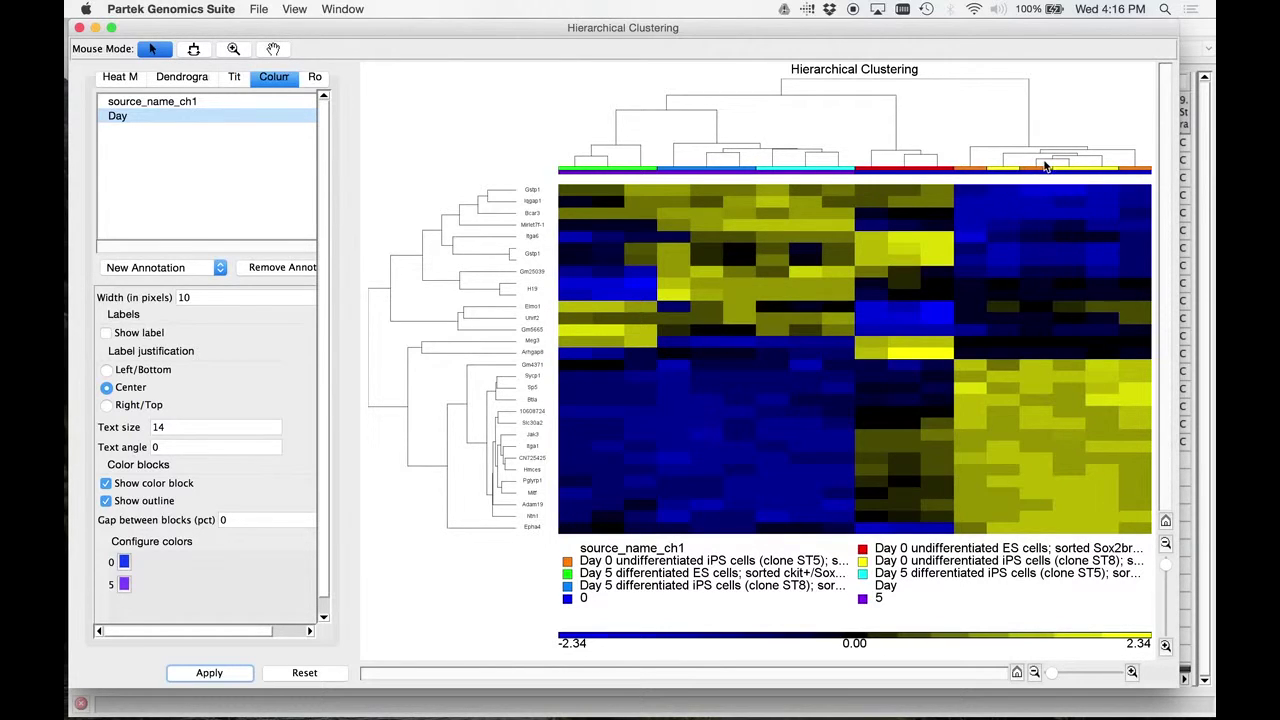
Close the Hierarchical Clustering window to return to the 18-sample GSE27087 spreadsheet.
mouse_move(1060, 166)
mouse_move(915, 166)
mouse_move(1024, 146)
mouse_move(1097, 199)
left_click(80, 30)
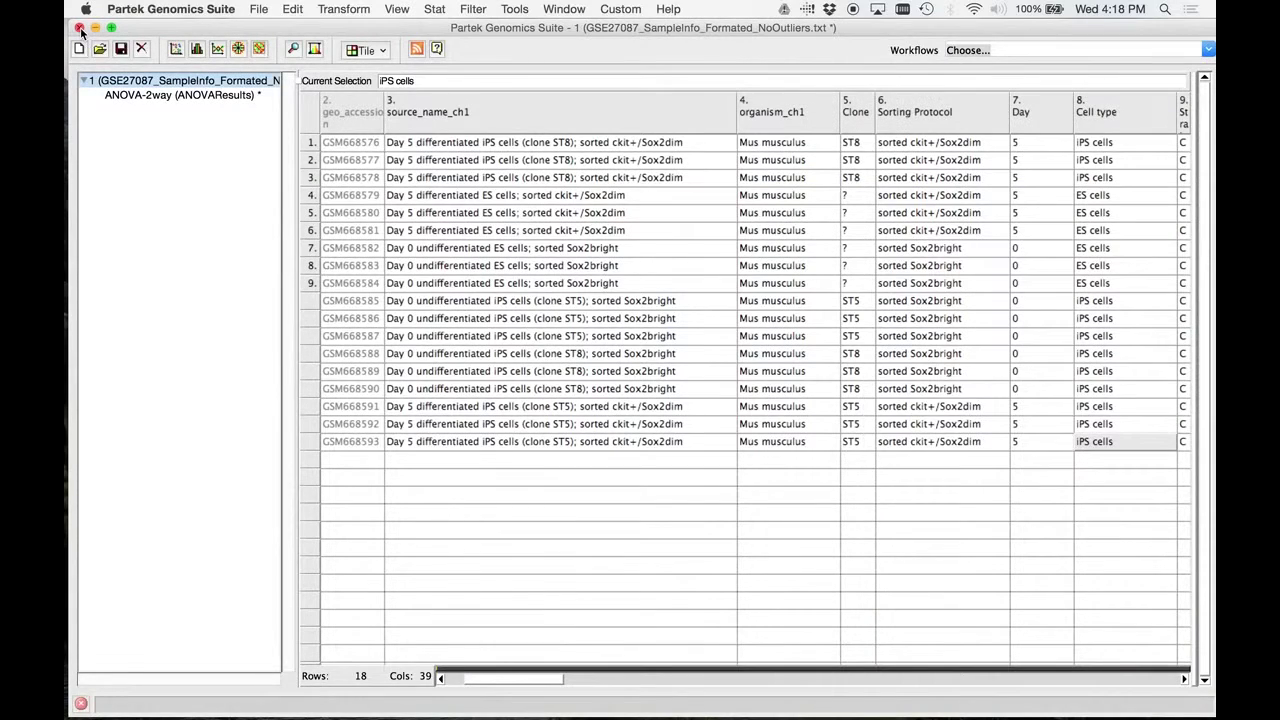